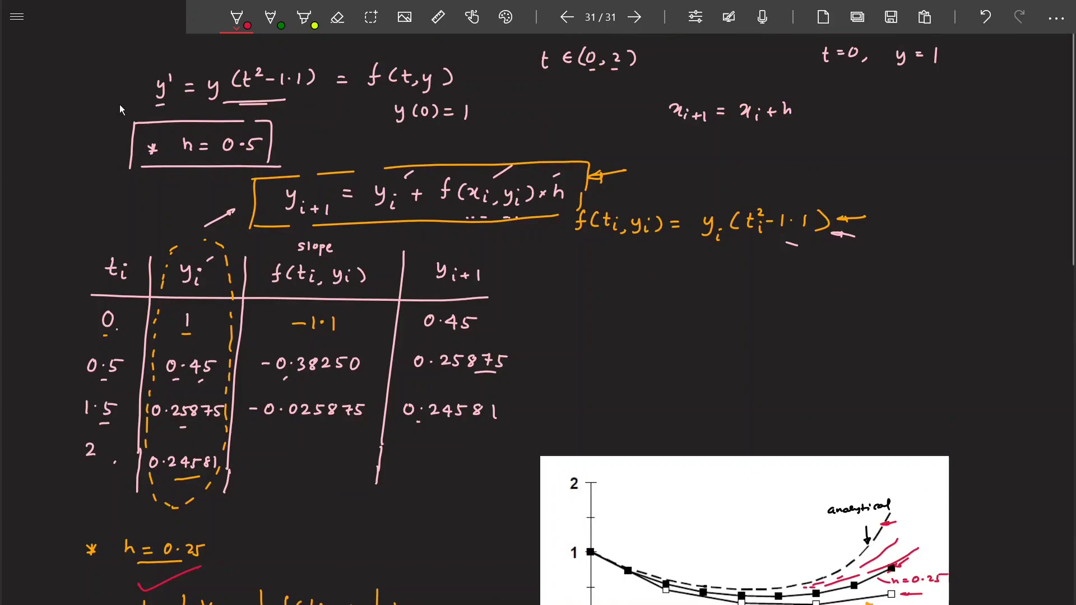
- Draw a small red arrow beside the y' = y(t²−1.1) equation on page 31
left_click_drag(114, 104, 132, 100)
- Add blank page 32, switch the pen to white ink, and draw the fraction bar under yz²
left_click(638, 17)
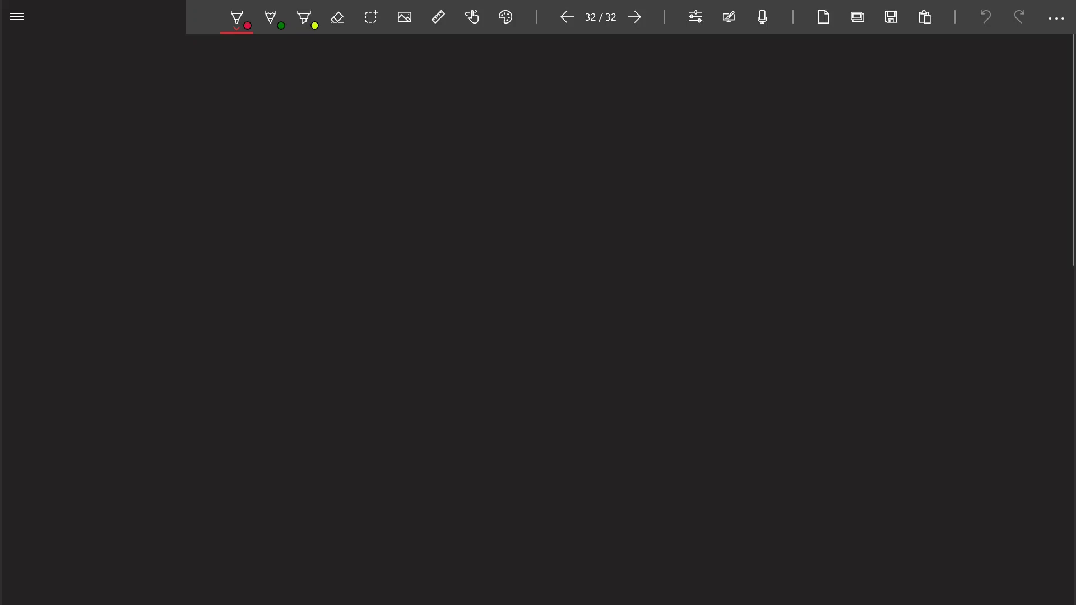
left_click(237, 17)
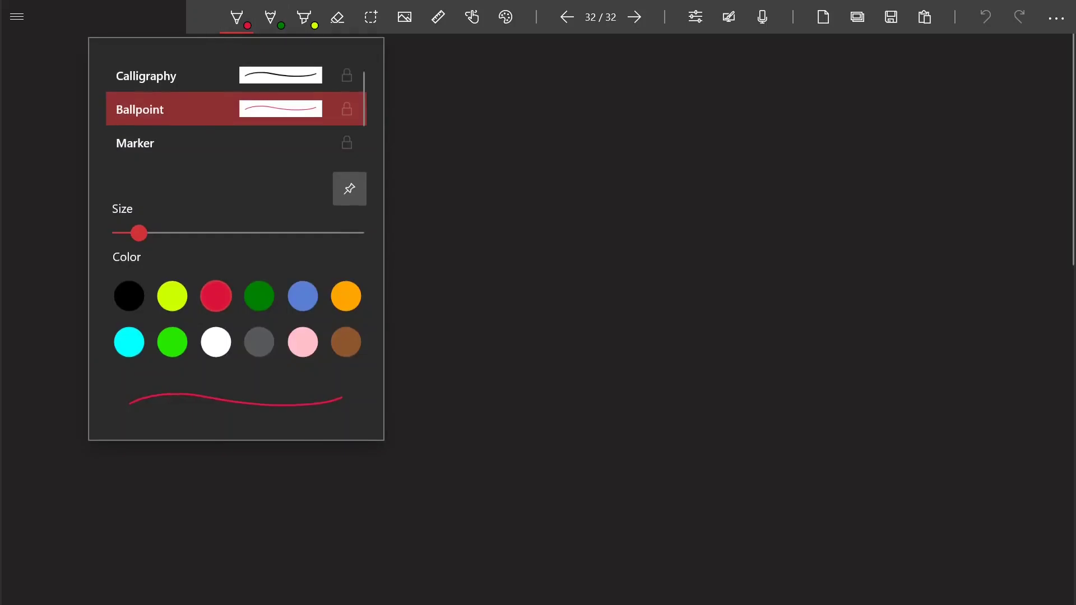
left_click(216, 342)
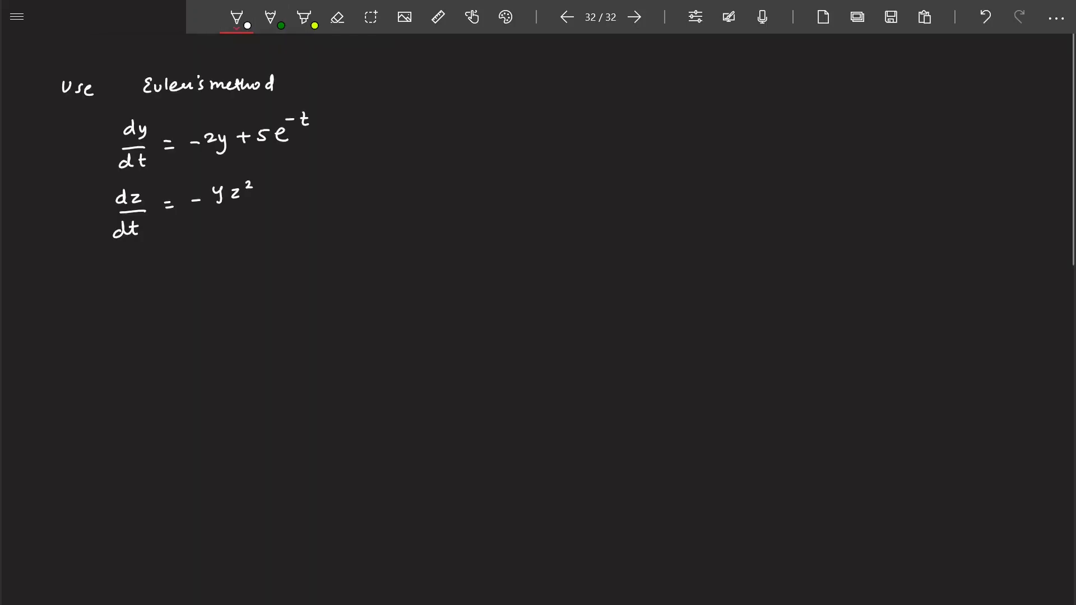
mouse_move(214, 213)
left_mouse_down()
mouse_move(234, 212)
mouse_move(231, 230)
left_mouse_up()
- Finish the white equations dy/dt = -2y + 5e^-t and dz/dt = -yz²/2
left_click_drag(329, 128, 346, 124)
left_click_drag(316, 190, 326, 191)
- Write 'Over range t=0 to 0.4' after the heading in white
left_click_drag(323, 72, 328, 73)
left_click_drag(330, 75, 392, 83)
left_click_drag(396, 78, 404, 81)
mouse_move(410, 78)
left_mouse_down()
mouse_move(407, 92)
mouse_move(468, 83)
left_mouse_up()
left_click_drag(464, 73, 488, 76)
left_click_drag(478, 79, 489, 79)
mouse_move(499, 69)
left_mouse_down()
mouse_move(519, 81)
mouse_move(576, 73)
left_mouse_up()
left_click(557, 73)
mouse_move(571, 67)
left_mouse_down()
mouse_move(603, 79)
mouse_move(617, 64)
mouse_move(667, 80)
left_mouse_up()
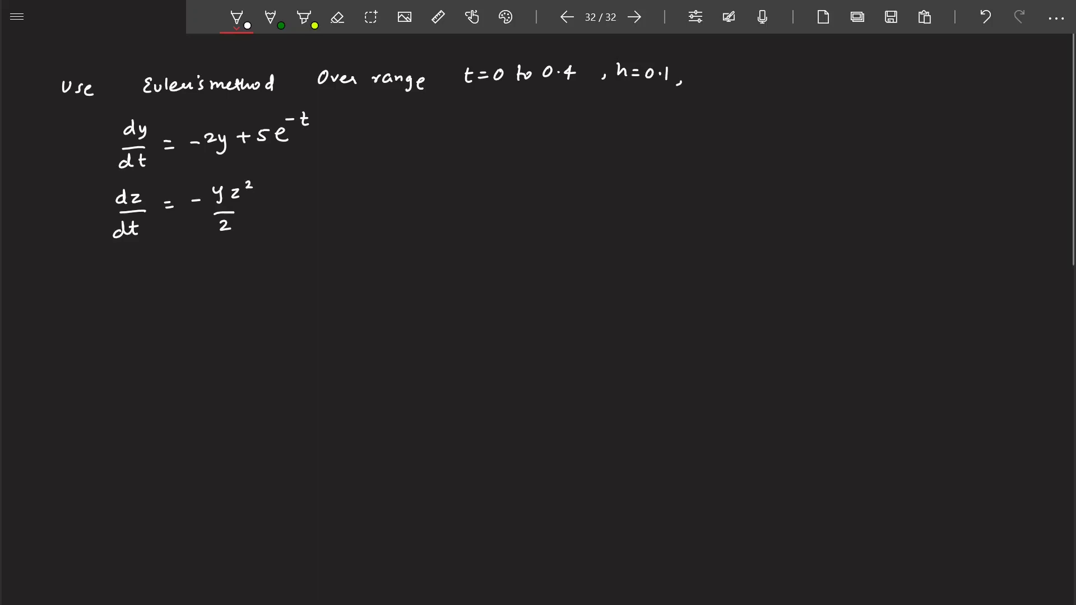
- Add 'h=0.1, y(0)=2 & z(0)=4' to finish the top line
mouse_move(712, 65)
left_mouse_down()
mouse_move(711, 83)
mouse_move(729, 78)
left_mouse_up()
mouse_move(740, 67)
left_mouse_down()
mouse_move(749, 78)
mouse_move(771, 70)
left_mouse_up()
left_click_drag(759, 78, 852, 77)
mouse_move(866, 63)
left_mouse_down()
mouse_move(861, 77)
mouse_move(902, 66)
left_mouse_up()
left_click_drag(894, 73, 921, 73)
left_click_drag(918, 66, 917, 82)
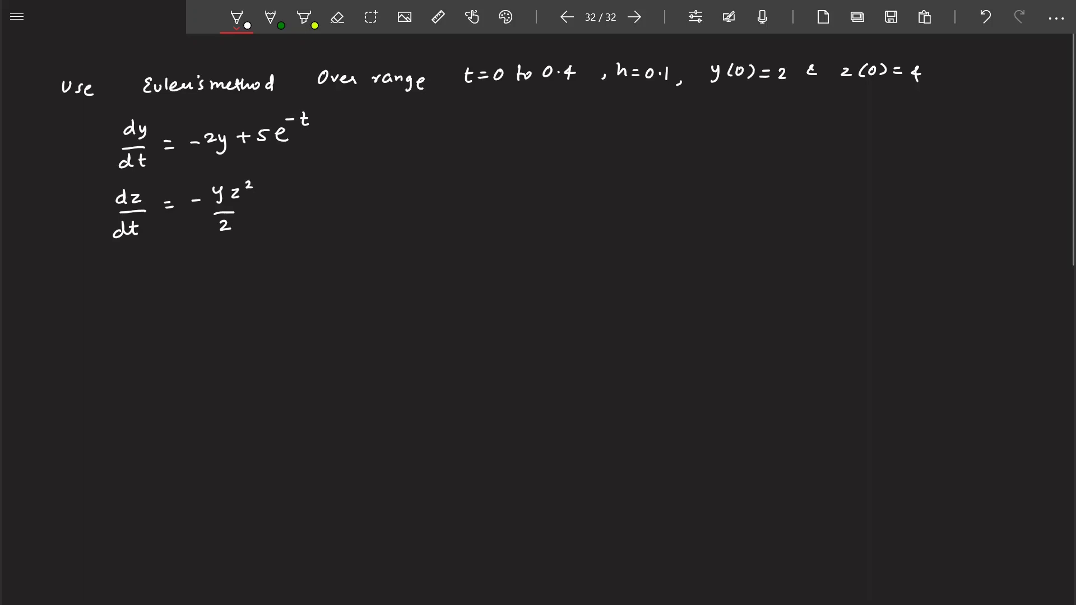
- Switch the pen to yellow-green and write '= f(t, y)' after the first equation
left_click(236, 17)
left_click(172, 296)
left_click_drag(329, 133, 416, 139)
left_click_drag(425, 126, 429, 141)
left_click_drag(441, 122, 445, 139)
- Write '= f(y, z)' after the second equation, then an arrow and 'y_{i+1} = y_i'
left_click_drag(284, 199, 294, 200)
mouse_move(282, 204)
left_mouse_down()
mouse_move(346, 184)
mouse_move(340, 207)
left_mouse_up()
left_click_drag(339, 198, 435, 206)
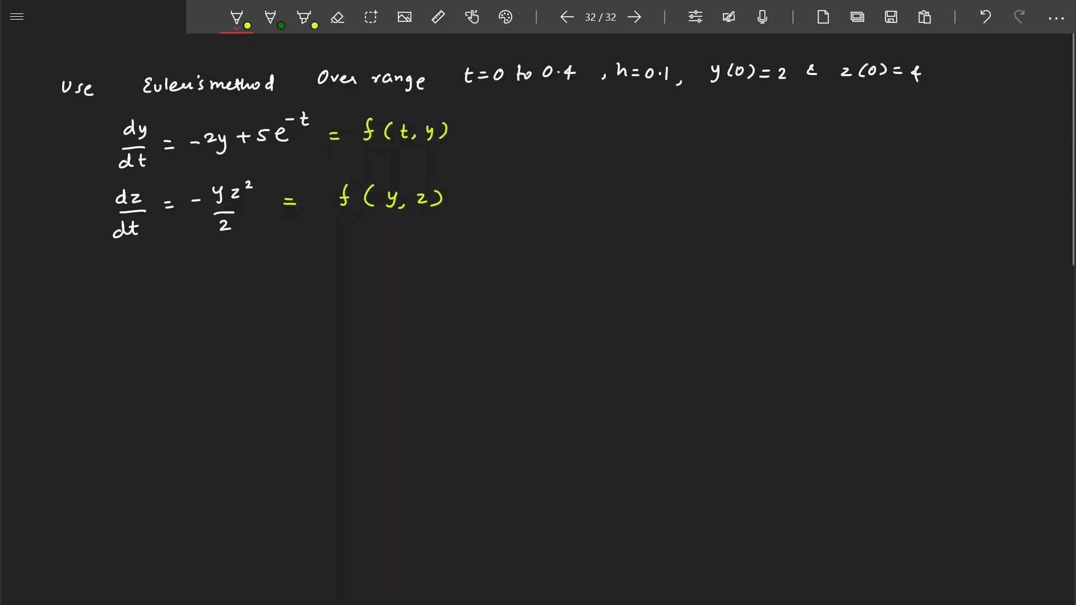
mouse_move(472, 129)
left_mouse_down()
mouse_move(490, 129)
mouse_move(463, 130)
left_mouse_up()
left_click_drag(550, 118, 565, 137)
mouse_move(621, 113)
left_mouse_down()
mouse_move(637, 132)
mouse_move(639, 120)
mouse_move(659, 127)
left_mouse_up()
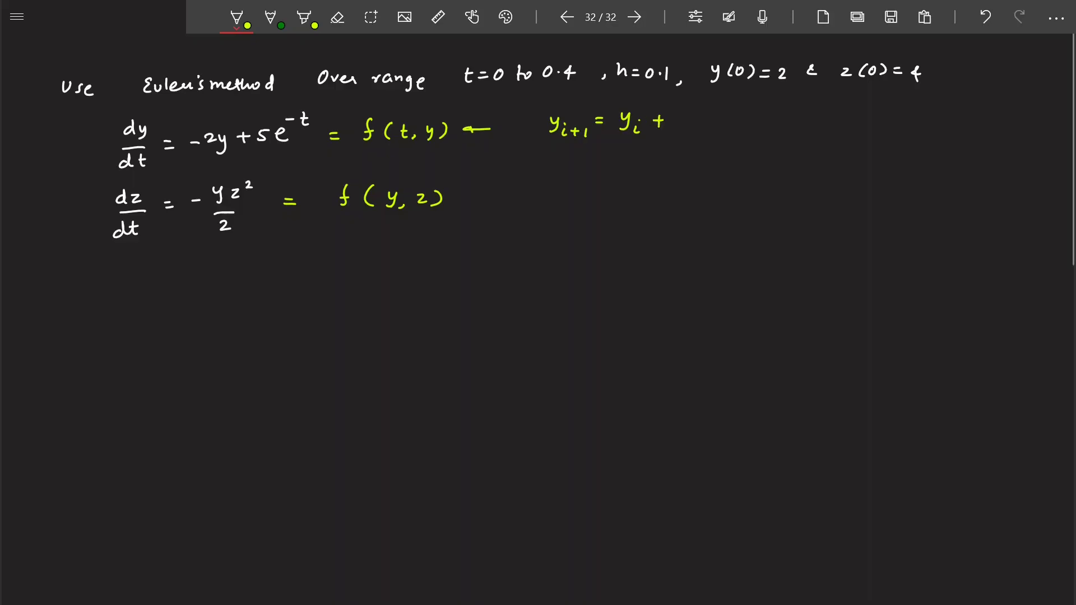
- Tick the dy/dt equation and underline its f and the right-hand side -2y + 5e^-t
left_click_drag(365, 147, 381, 147)
left_click_drag(107, 122, 122, 119)
left_click_drag(210, 160, 274, 158)
- Complete the update as y_{i+1} = y_i + f(t_i, y_i)·h
mouse_move(687, 110)
left_mouse_down()
mouse_move(682, 127)
mouse_move(701, 125)
left_mouse_up()
left_click_drag(710, 112, 725, 130)
left_click_drag(734, 113, 735, 130)
left_click_drag(746, 121, 791, 126)
left_click(774, 119)
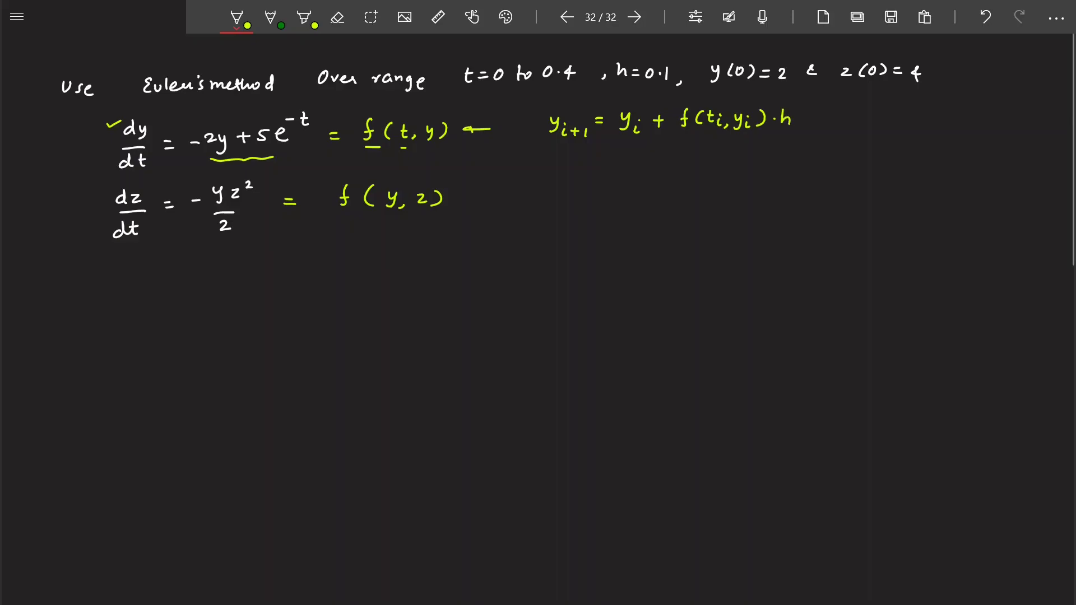
- Draw an arrow after f(y, z) and undo the stray mark beside it
mouse_move(465, 199)
left_mouse_down()
mouse_move(489, 199)
mouse_move(469, 202)
left_mouse_up()
left_click_drag(532, 187, 540, 193)
key("ctrl+z")
- Write z_{i+1} = z_i + f(y_i, z_i)×h in lime ink right of the second arrow
left_click_drag(538, 188, 564, 204)
left_click_drag(576, 195, 576, 207)
mouse_move(590, 197)
left_mouse_down()
mouse_move(589, 206)
mouse_move(653, 203)
left_mouse_up()
mouse_move(673, 192)
left_mouse_down()
mouse_move(688, 191)
mouse_move(680, 199)
left_mouse_up()
left_click_drag(710, 178, 699, 201)
left_click_drag(698, 191, 754, 201)
left_click_drag(761, 199, 830, 195)
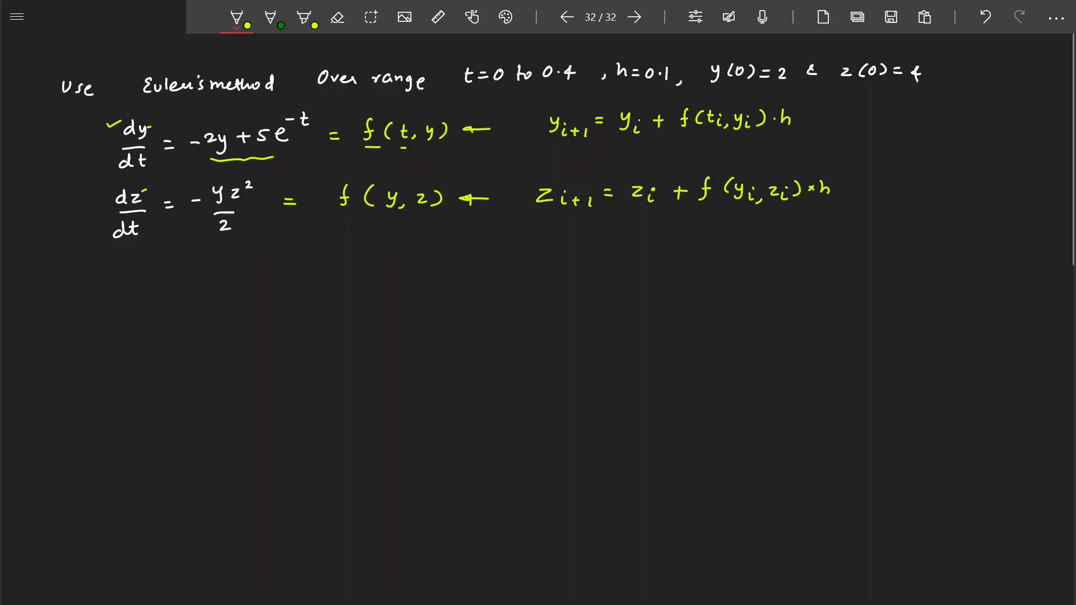